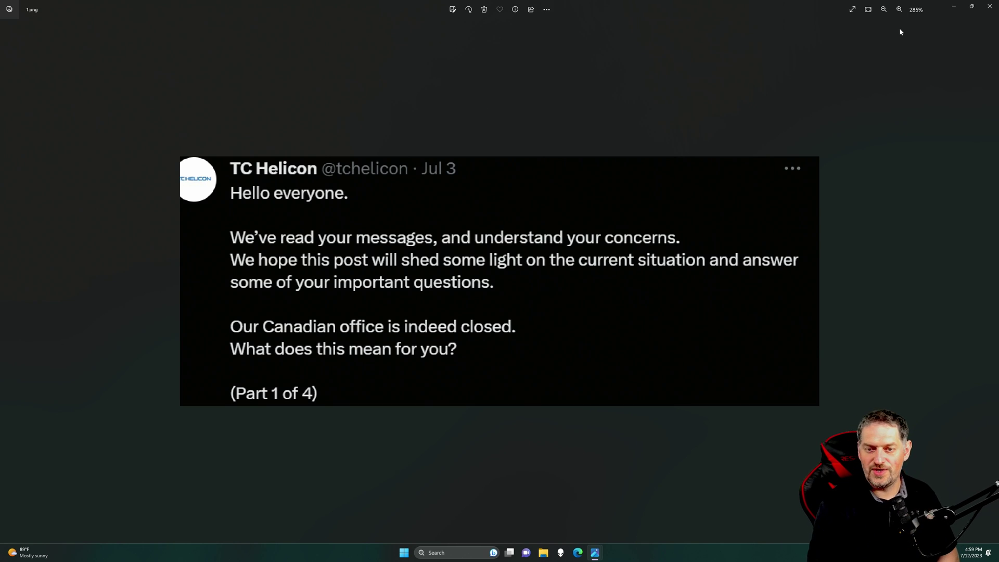
Advance the Photos viewer to 4.png, the Part 4 of 4 announcement image.
{"action": "key", "text": "Right"}
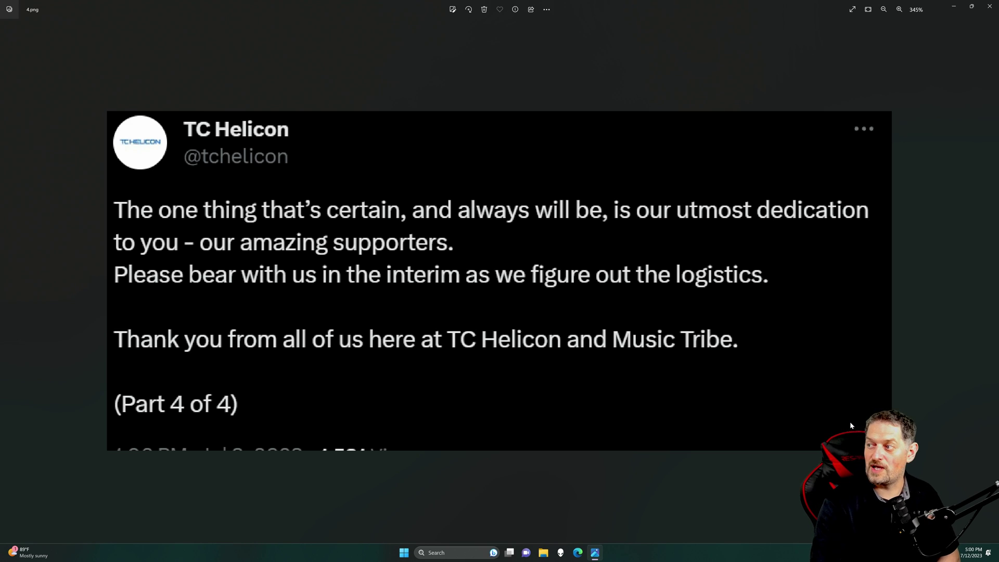
Close the Photos viewer and launch GoXLR App from Search.
{"action": "double_click", "coordinate": [764, 5]}
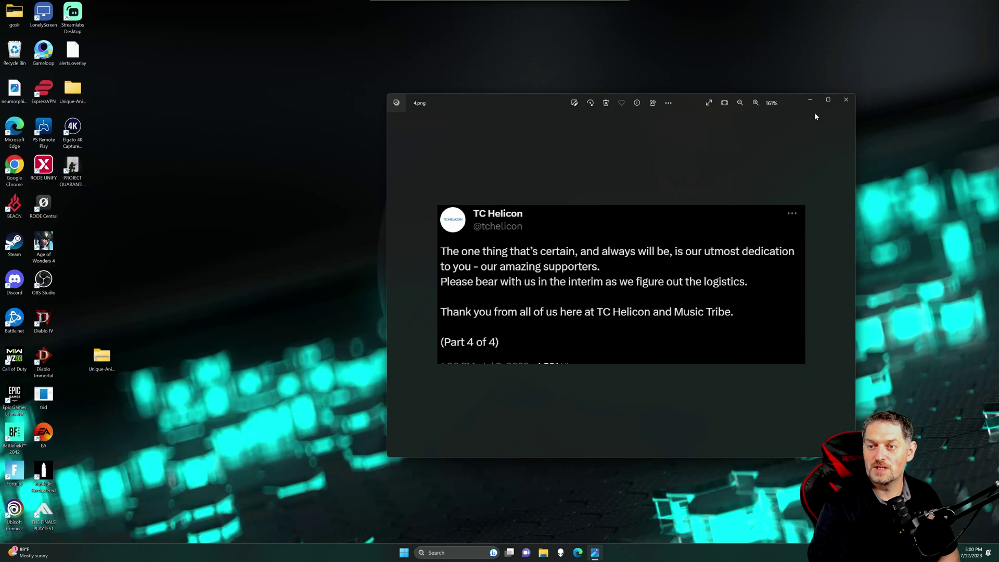
{"action": "left_click", "coordinate": [850, 100]}
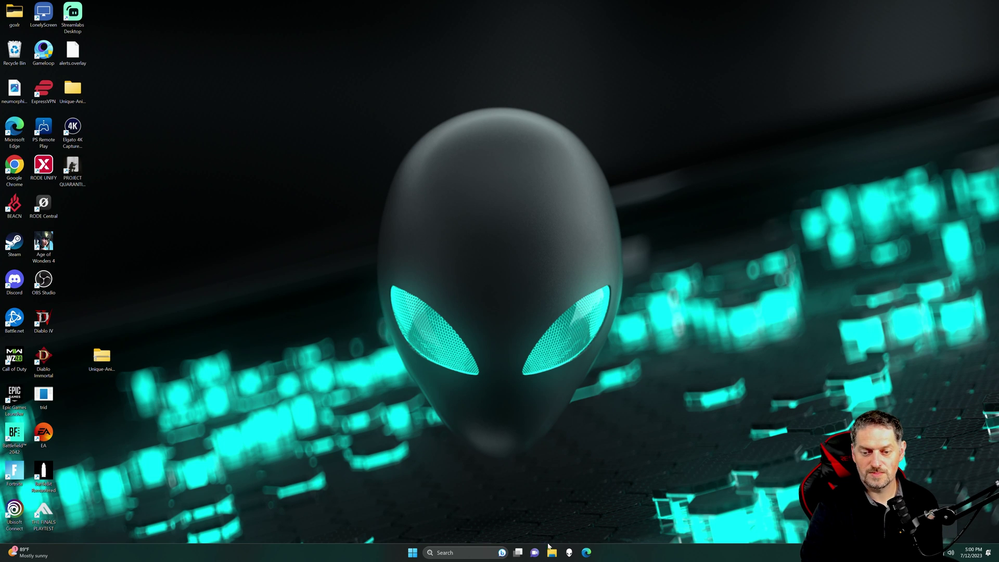
{"action": "left_click", "coordinate": [471, 553]}
{"action": "left_click", "coordinate": [466, 288]}
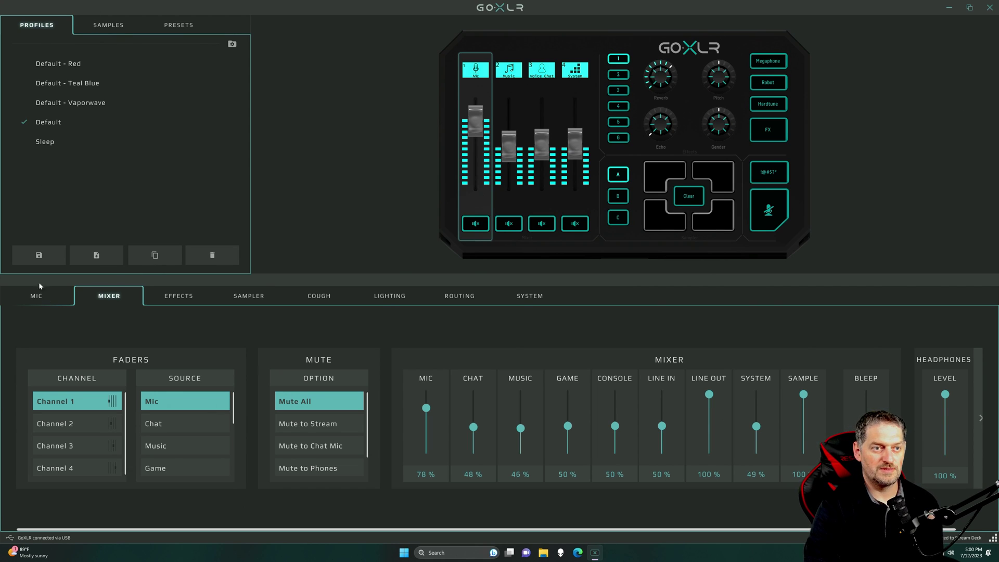
Browse Samples and Presets, cycling effect presets 1–5 and returning to preset 1, Big Verb.
{"action": "left_click", "coordinate": [101, 24]}
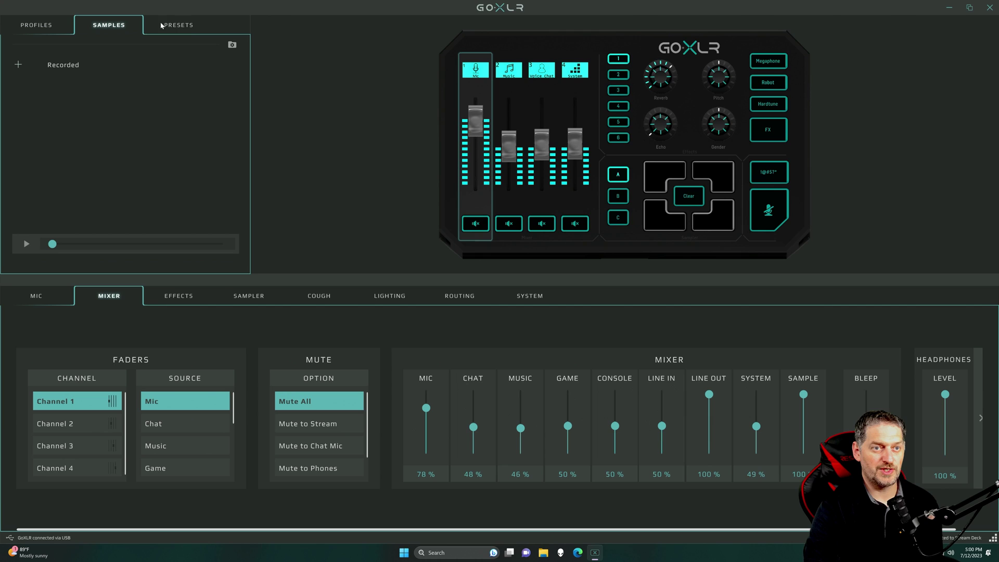
{"action": "left_click", "coordinate": [188, 31]}
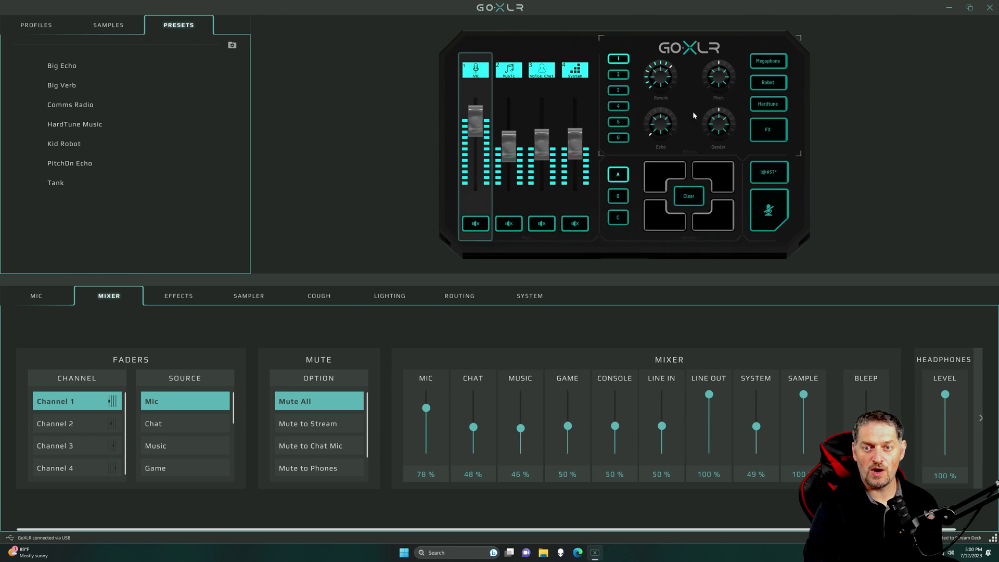
{"action": "left_click", "coordinate": [621, 60]}
{"action": "left_click", "coordinate": [618, 76]}
{"action": "left_click", "coordinate": [619, 91]}
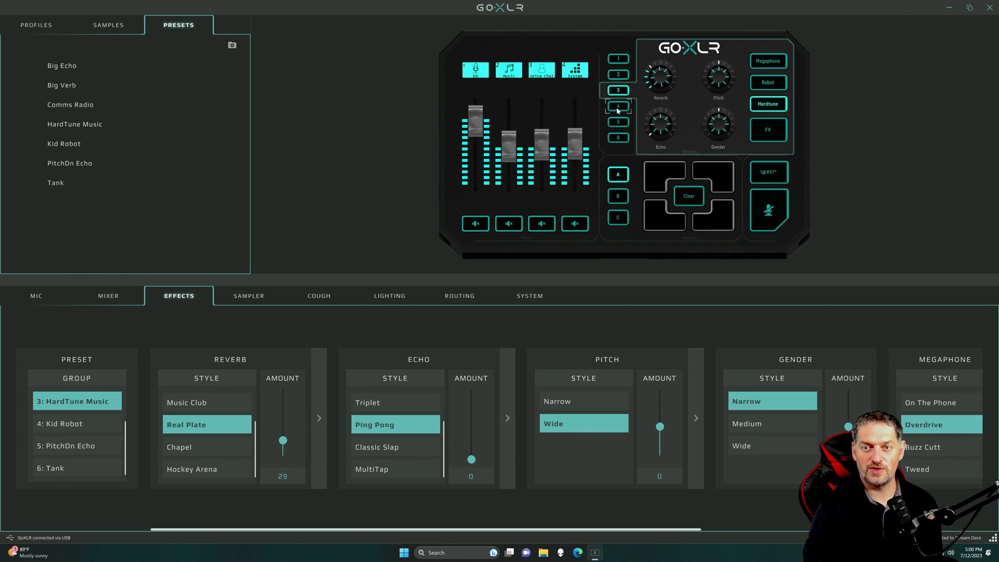
{"action": "left_click", "coordinate": [619, 106]}
{"action": "left_click", "coordinate": [619, 125]}
{"action": "left_click", "coordinate": [616, 61]}
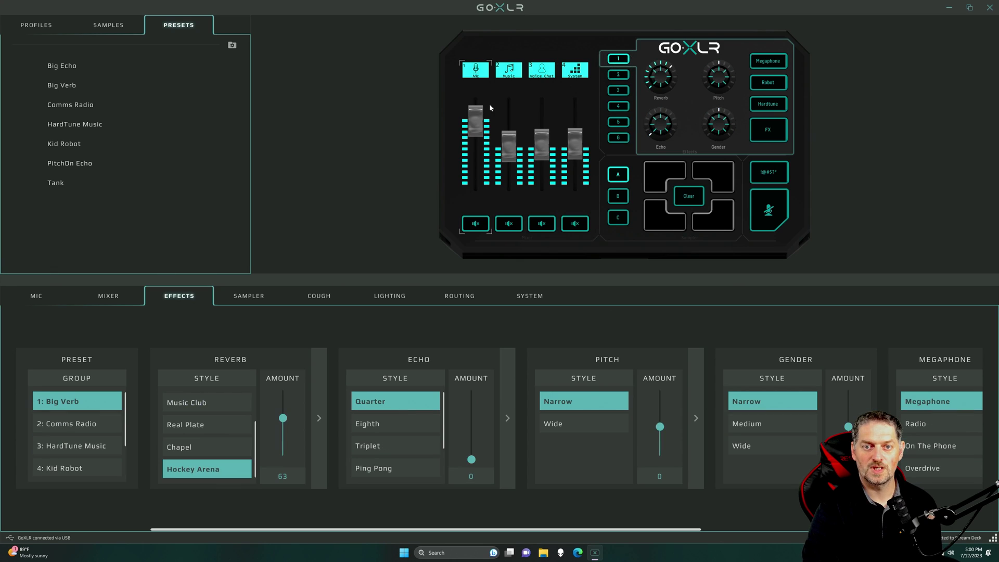
View the Mic, Music, Voice Chat and System channel settings, then sampler banks B and C.
{"action": "left_click", "coordinate": [477, 165]}
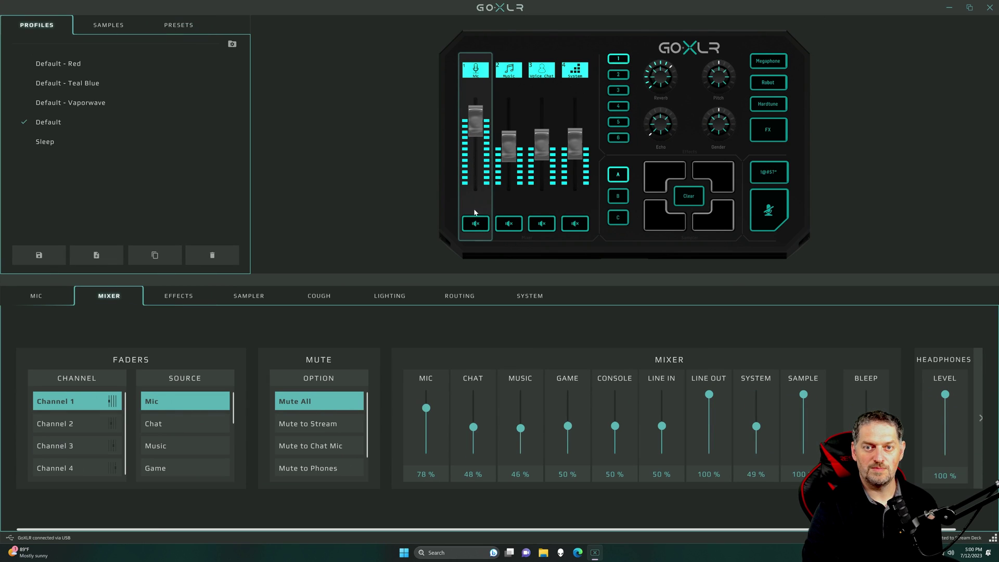
{"action": "left_click", "coordinate": [509, 72]}
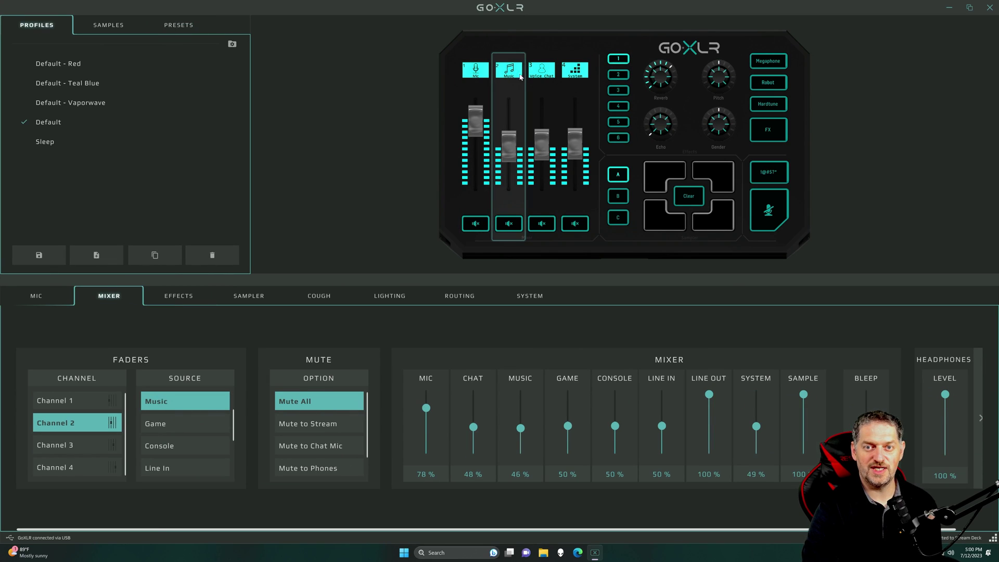
{"action": "left_click", "coordinate": [541, 136]}
{"action": "left_click", "coordinate": [572, 207]}
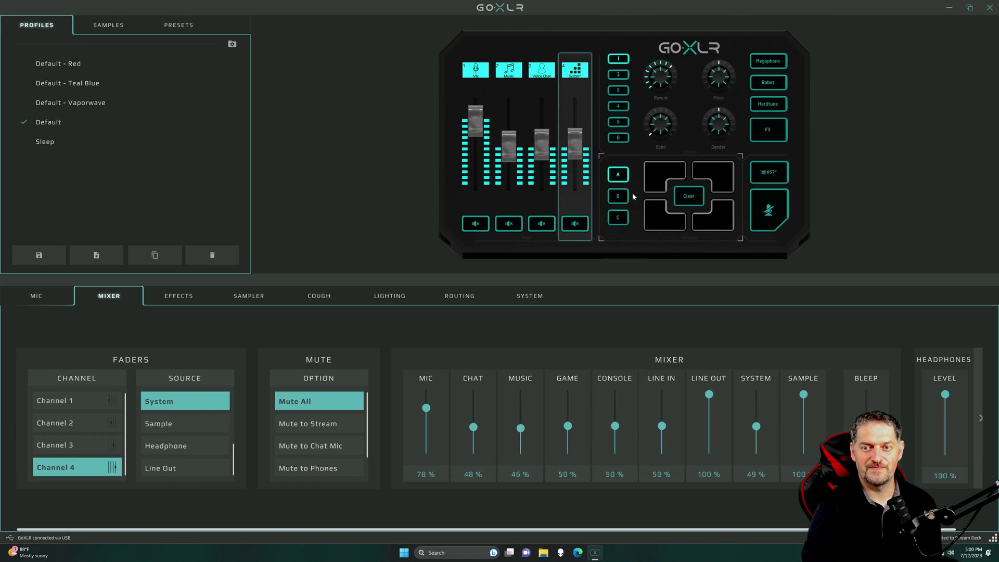
{"action": "left_click", "coordinate": [619, 197]}
{"action": "left_click", "coordinate": [619, 219]}
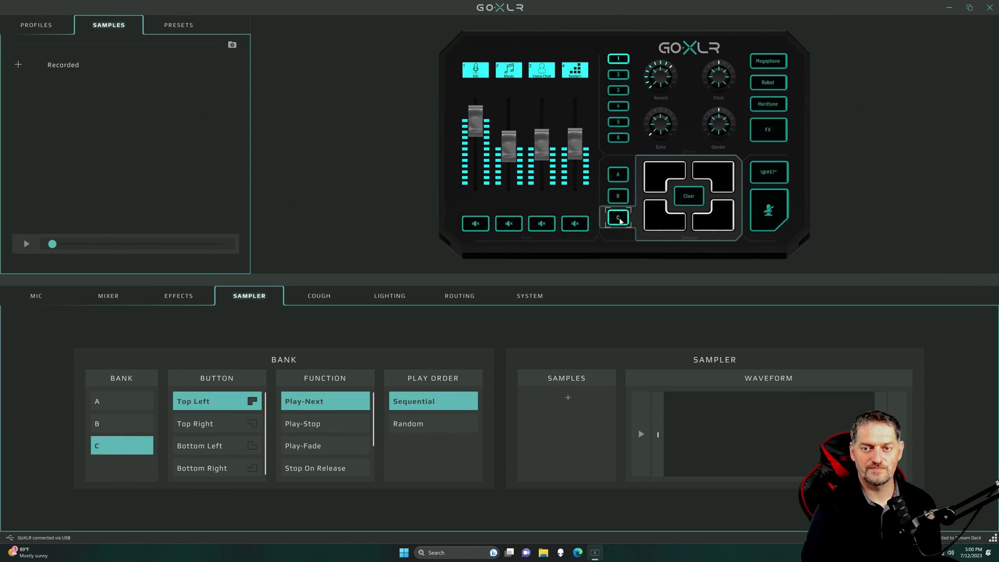
Step through the Effects, Sampler, Cough, Lighting, Routing and System tabs, then close GoXLR App.
{"action": "left_click", "coordinate": [164, 301]}
{"action": "left_click", "coordinate": [245, 296]}
{"action": "left_click", "coordinate": [319, 296]}
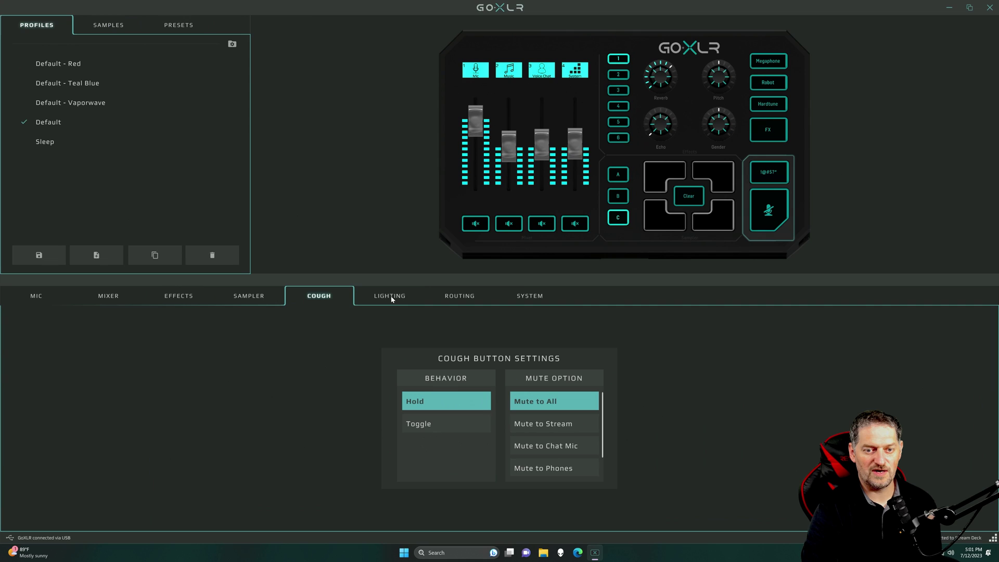
{"action": "left_click", "coordinate": [389, 295]}
{"action": "left_click", "coordinate": [455, 298]}
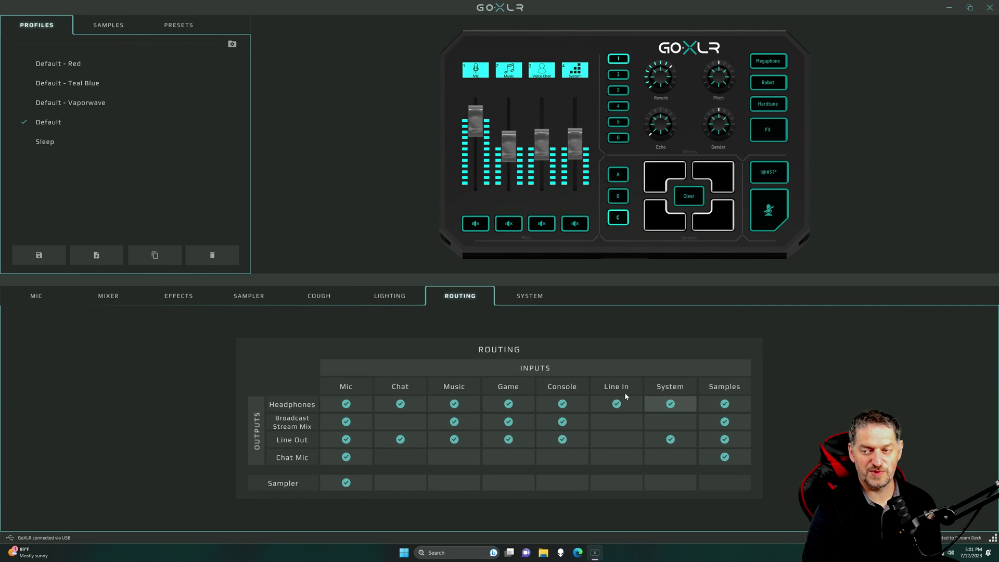
{"action": "left_click", "coordinate": [541, 298]}
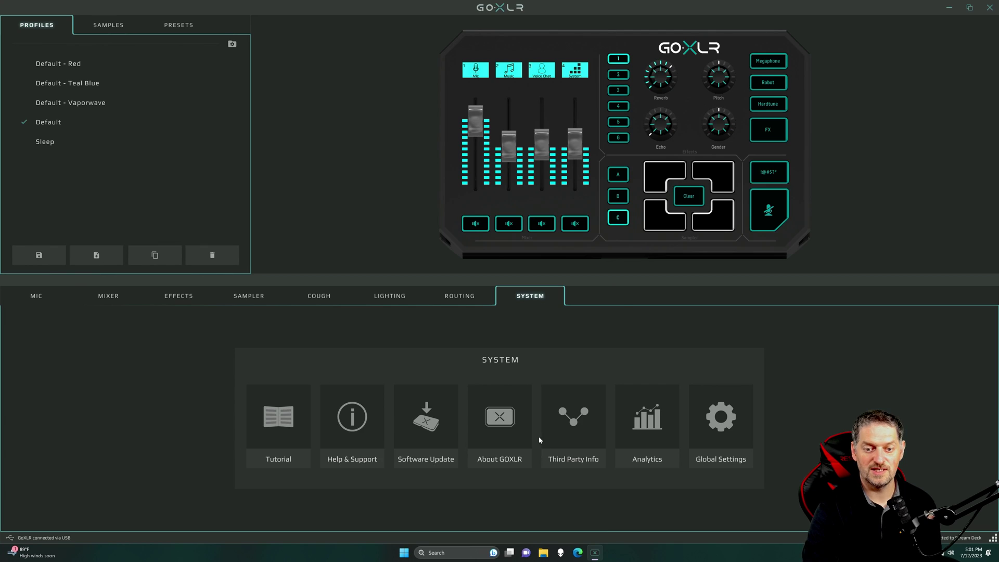
{"action": "left_click_drag", "start_coordinate": [897, 11], "coordinate": [511, 169]}
{"action": "left_click", "coordinate": [550, 177]}
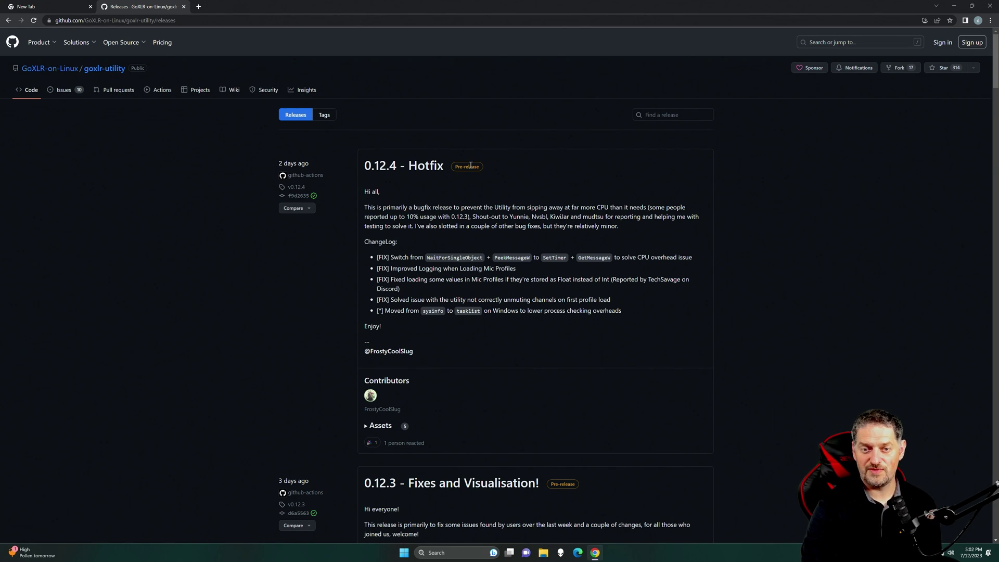
Expand the Assets list under the 0.12.4 - Hotfix release.
{"action": "left_click", "coordinate": [367, 427]}
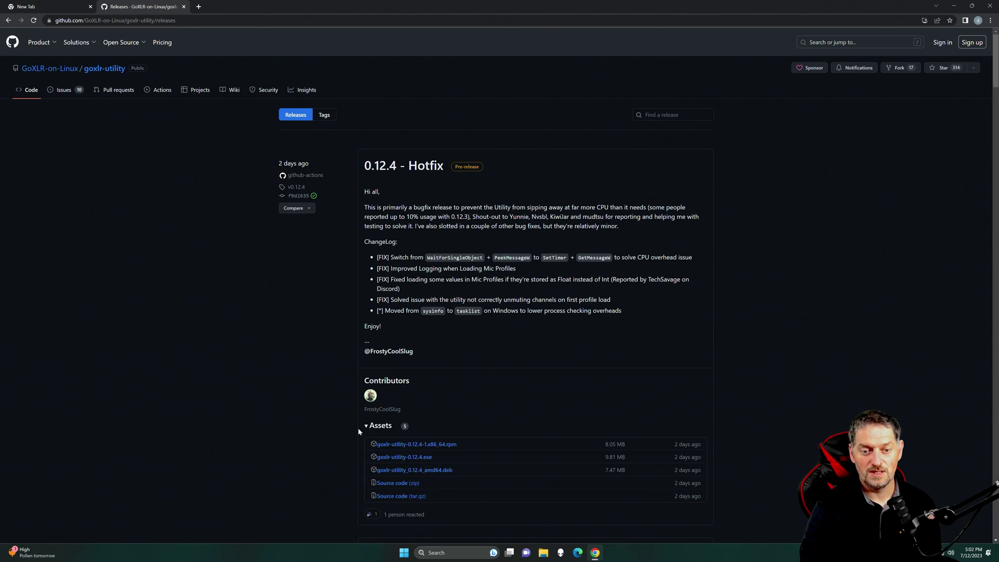
Download goxlr-utility-0.12.4.exe and run it from its Downloads folder.
{"action": "left_click", "coordinate": [405, 458]}
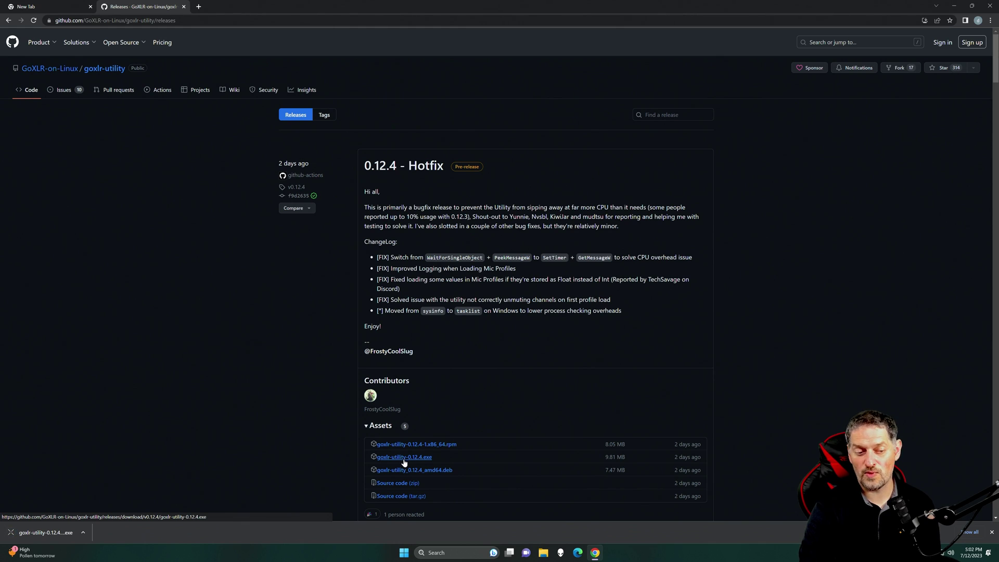
{"action": "left_click", "coordinate": [46, 533]}
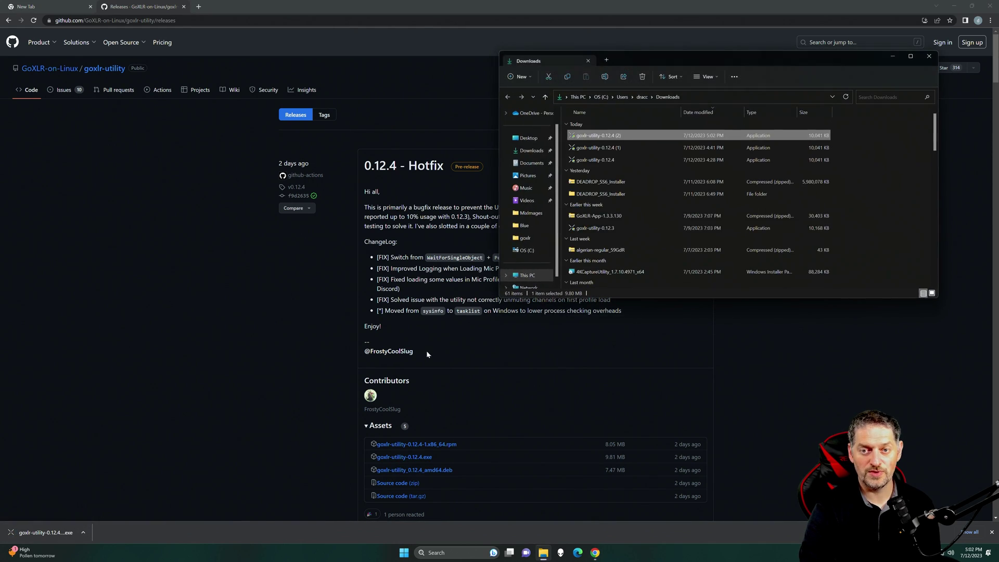
{"action": "right_click", "coordinate": [598, 163]}
{"action": "left_click", "coordinate": [629, 202]}
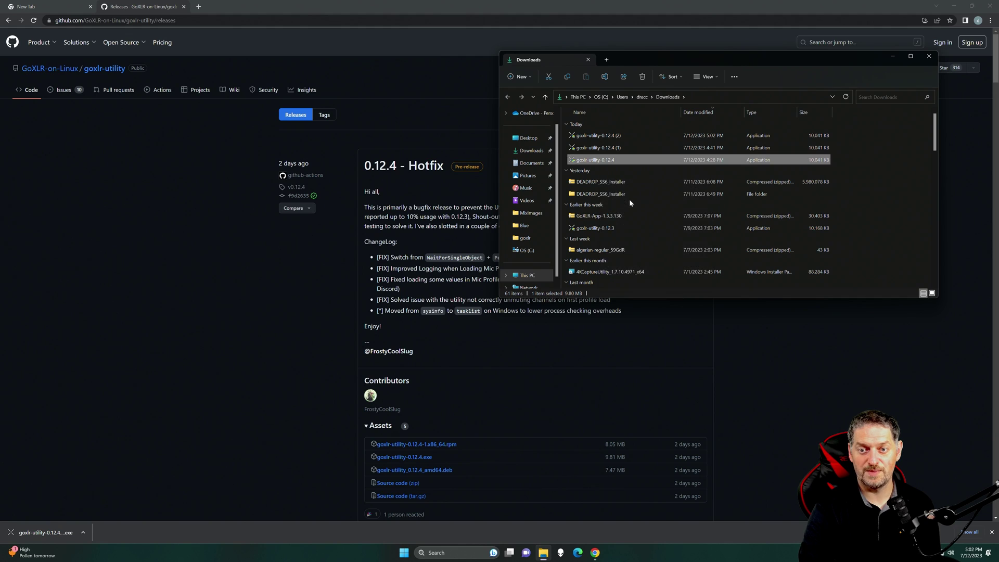
Approve the installer's UAC prompt and move past the welcome and first license pages.
{"action": "left_click", "coordinate": [469, 346]}
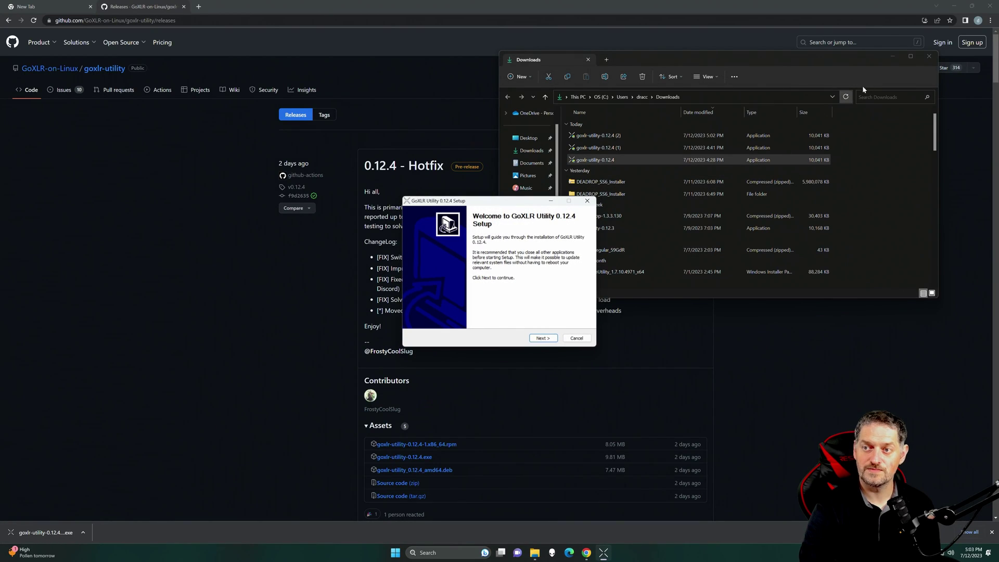
{"action": "left_click", "coordinate": [930, 58]}
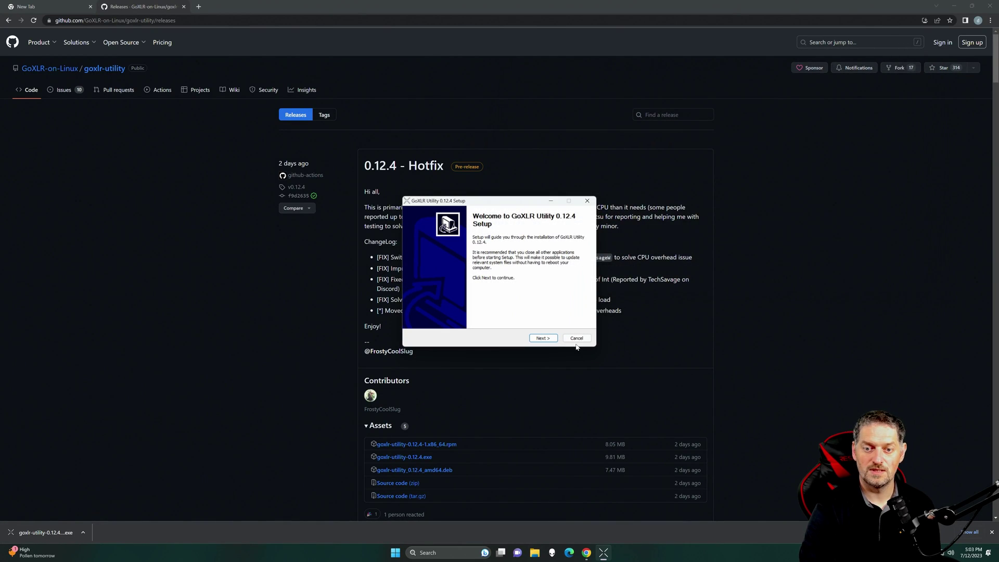
{"action": "left_click", "coordinate": [544, 338]}
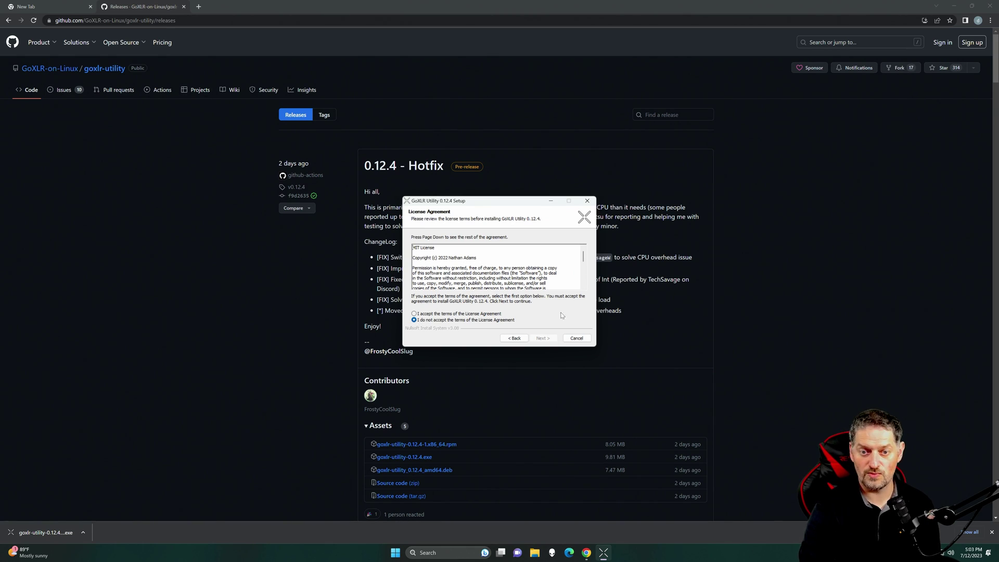
{"action": "left_click", "coordinate": [414, 314]}
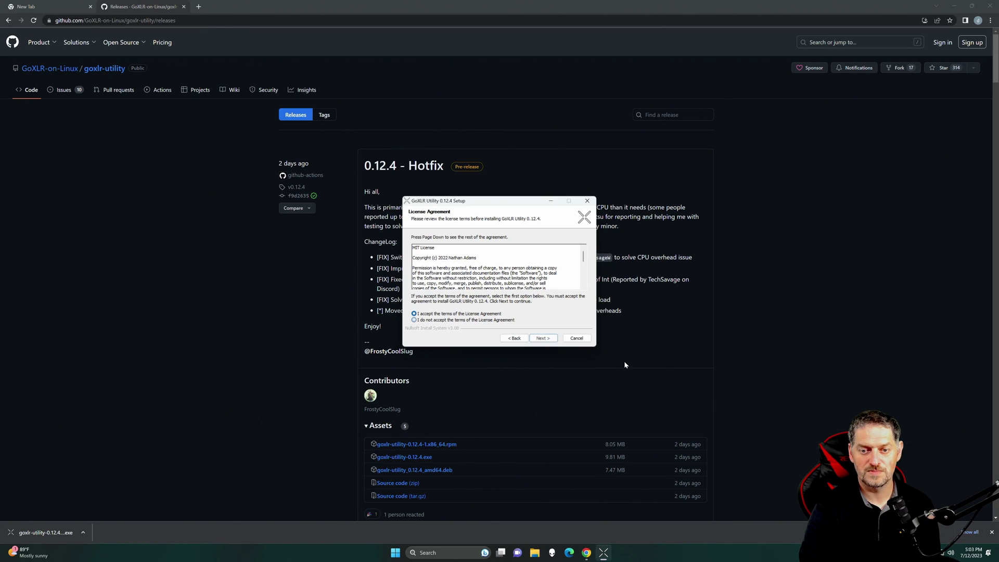
{"action": "left_click", "coordinate": [544, 339]}
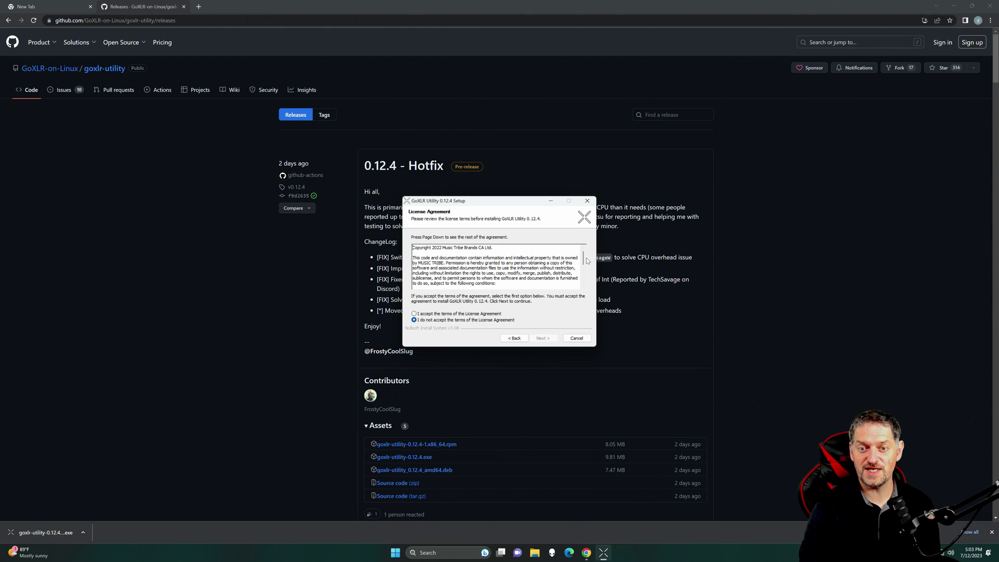
{"action": "scroll", "coordinate": [587, 261], "scroll_direction": "down", "scroll_amount": 3}
{"action": "scroll", "coordinate": [587, 260], "scroll_direction": "up", "scroll_amount": 3}
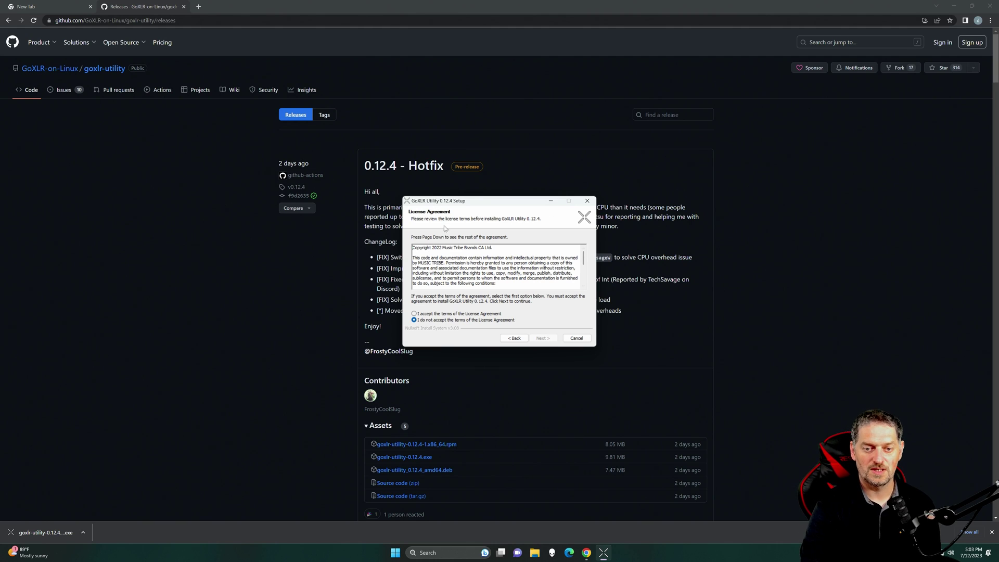
Accept the license, uncheck 'Run Utility on Startup', and finish setup with the utility launching.
{"action": "left_click", "coordinate": [414, 314]}
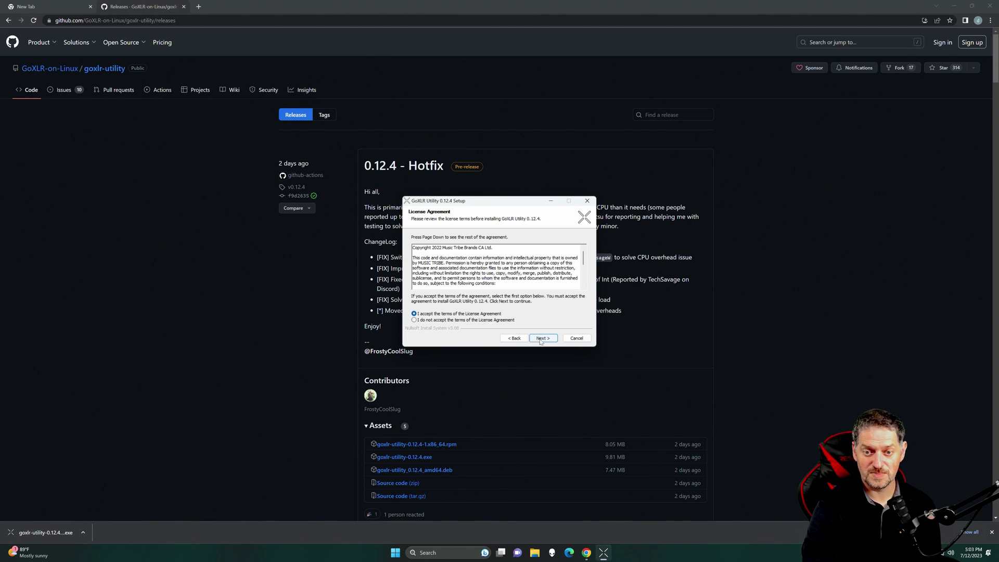
{"action": "left_click", "coordinate": [541, 338]}
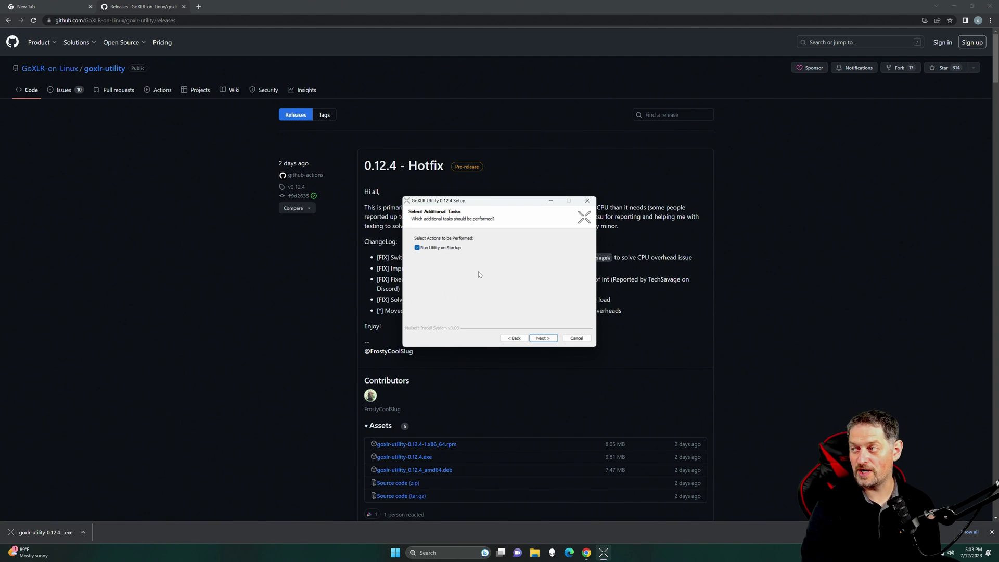
{"action": "left_click", "coordinate": [418, 249]}
{"action": "left_click", "coordinate": [548, 340]}
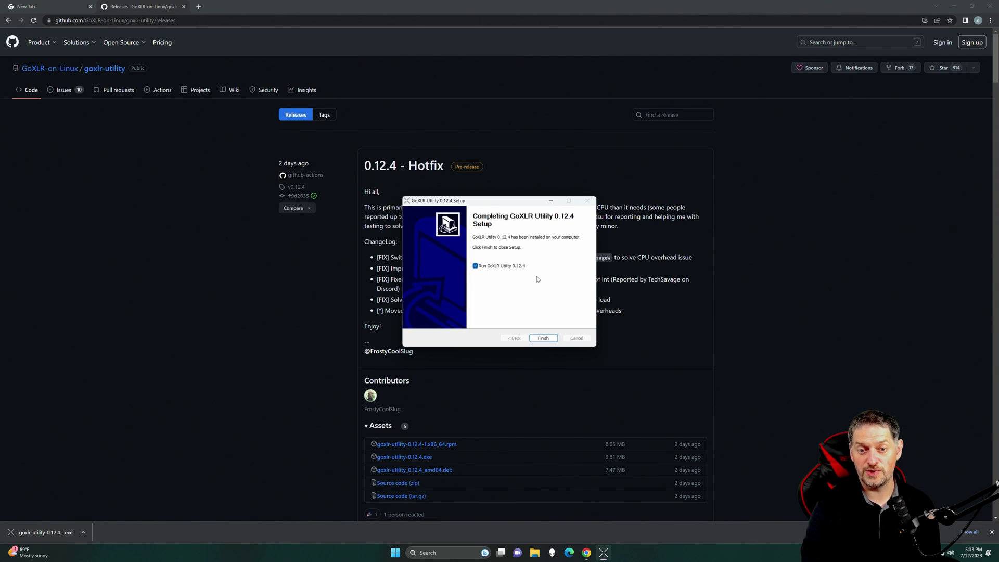
{"action": "left_click", "coordinate": [543, 338]}
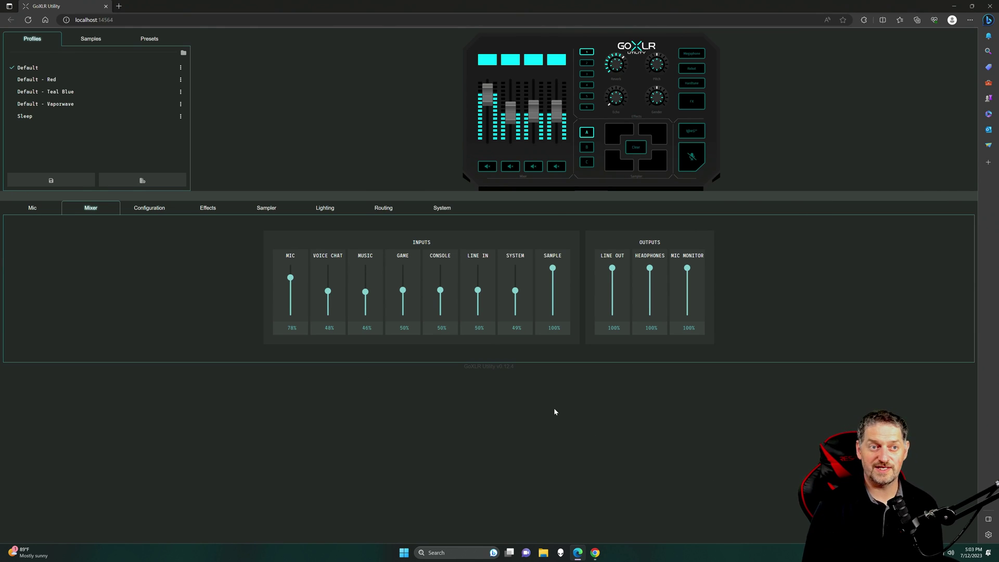
Snap the GoXLR Utility Edge window back to maximized.
{"action": "left_click_drag", "start_coordinate": [598, 4], "coordinate": [544, 1]}
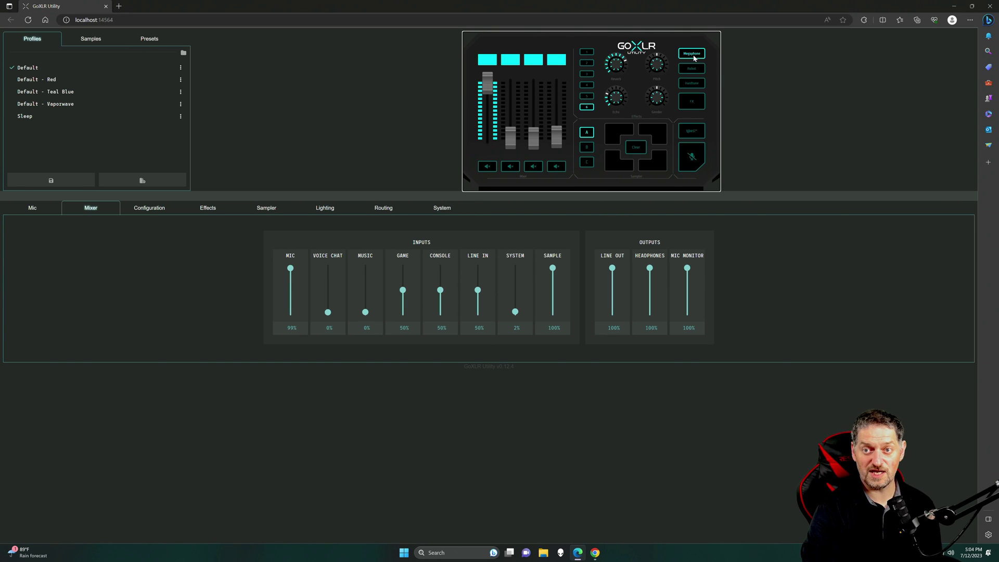
On the Mic tab, expand Gate and Equalizer, raise 16kHz to 8, and enable fine tune.
{"action": "left_click", "coordinate": [28, 211]}
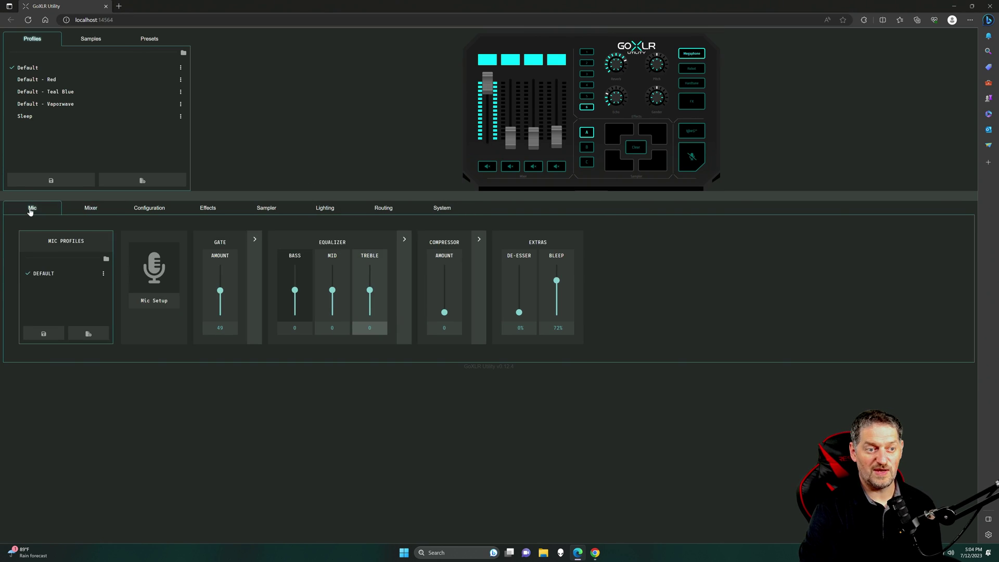
{"action": "left_click", "coordinate": [255, 274]}
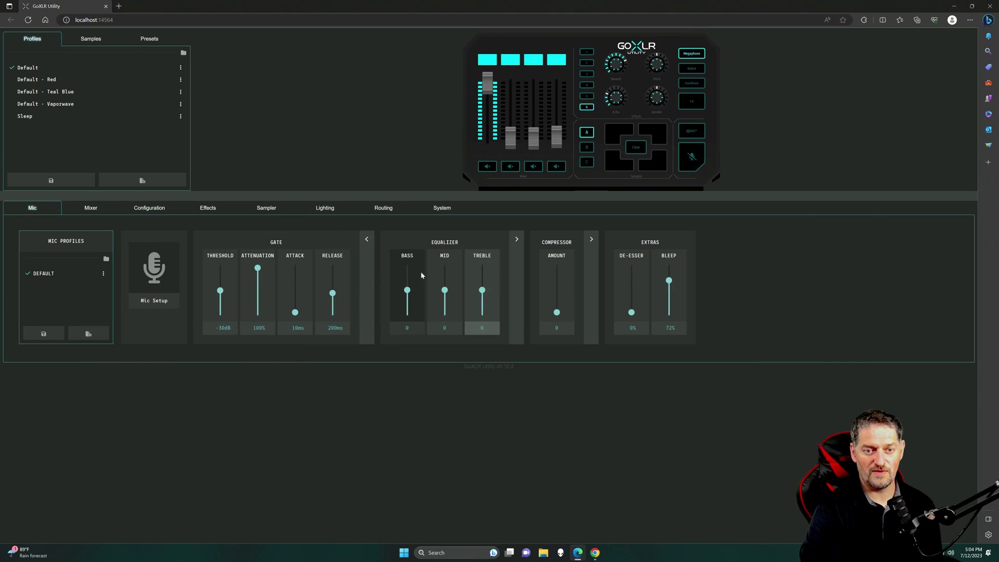
{"action": "left_click", "coordinate": [520, 270]}
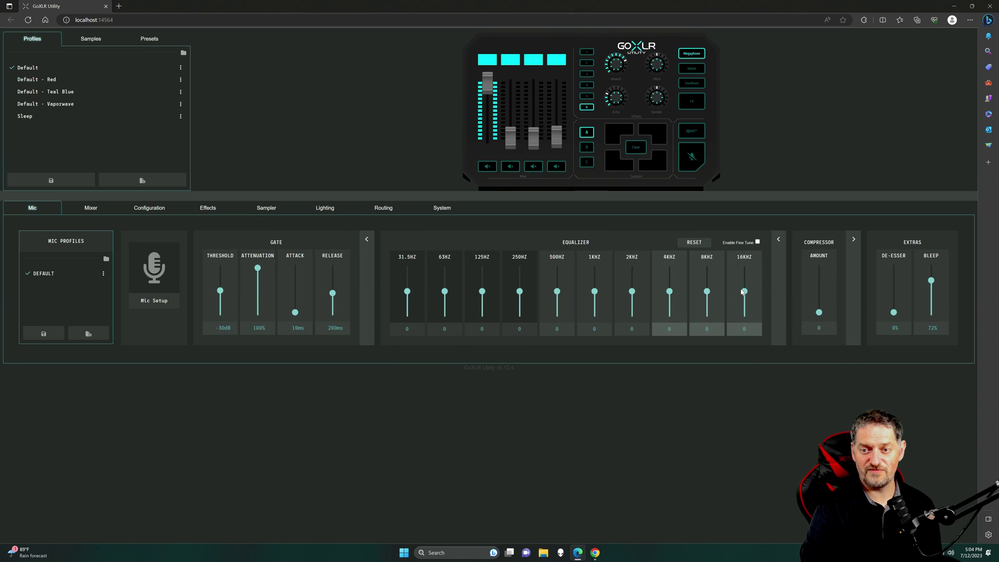
{"action": "left_click_drag", "start_coordinate": [743, 292], "coordinate": [745, 272]}
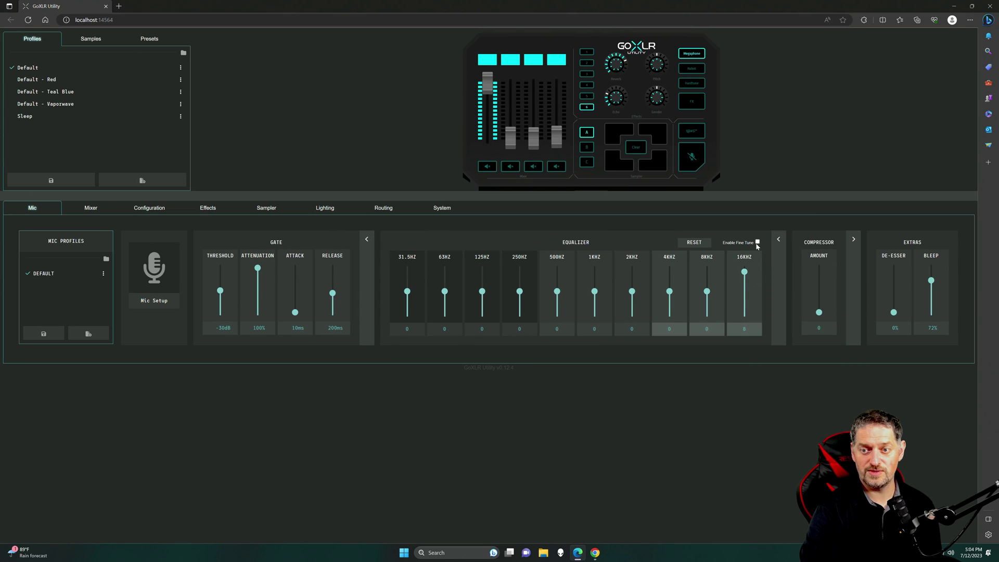
{"action": "left_click", "coordinate": [757, 243]}
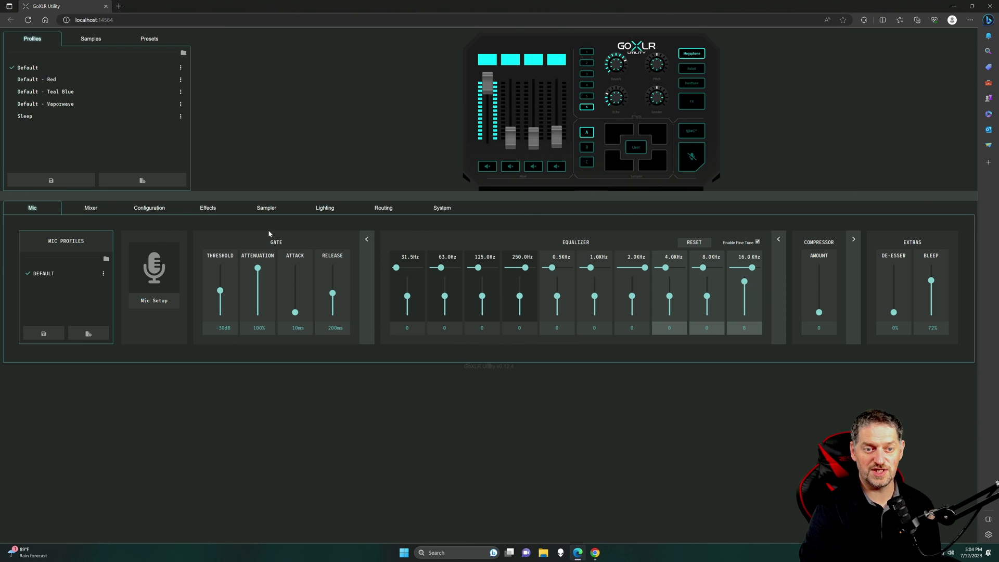
Browse the Mixer, Configuration, Effects (full reverb), Sampler, Lighting, Routing and System pages.
{"action": "left_click", "coordinate": [84, 209]}
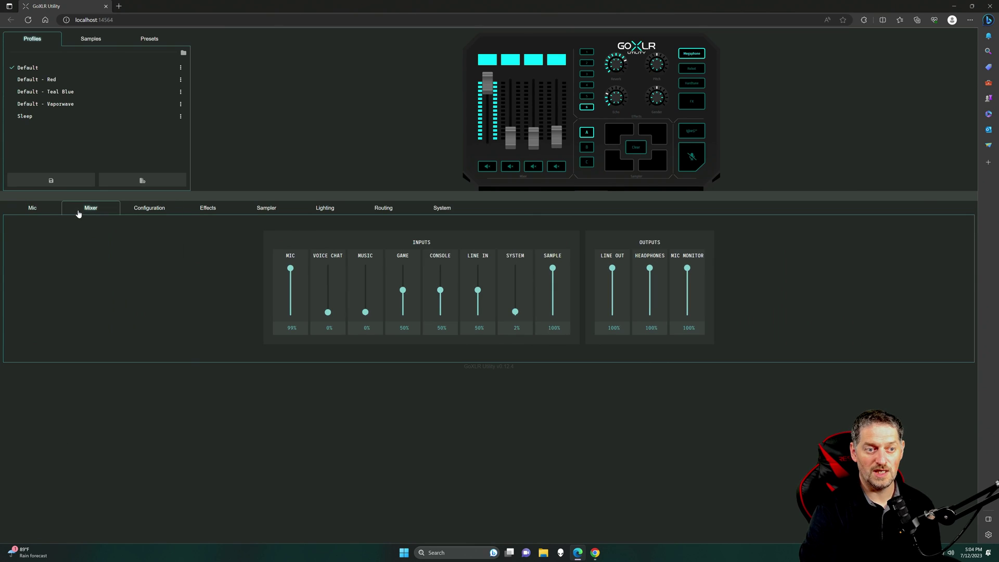
{"action": "left_click", "coordinate": [161, 214]}
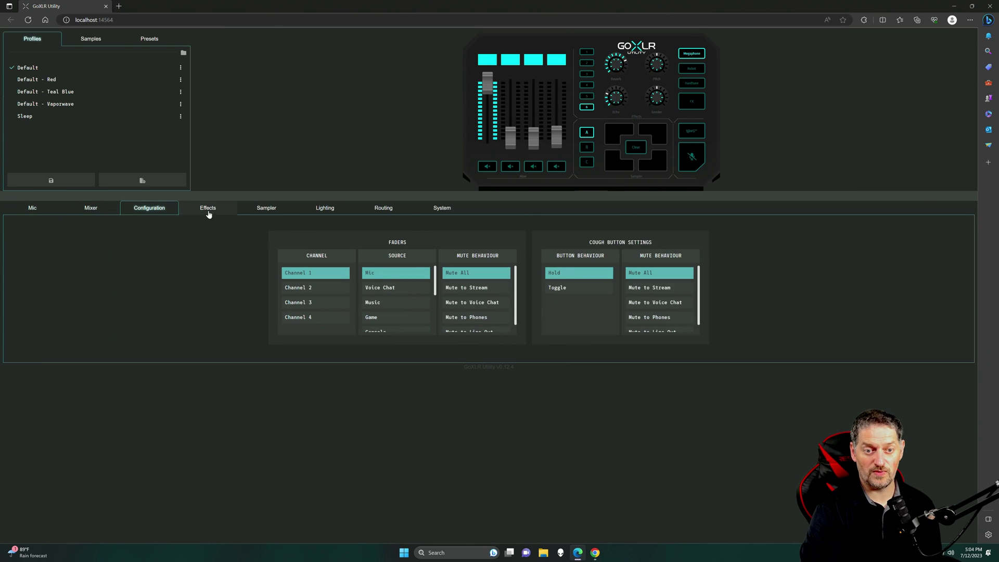
{"action": "left_click", "coordinate": [210, 212]}
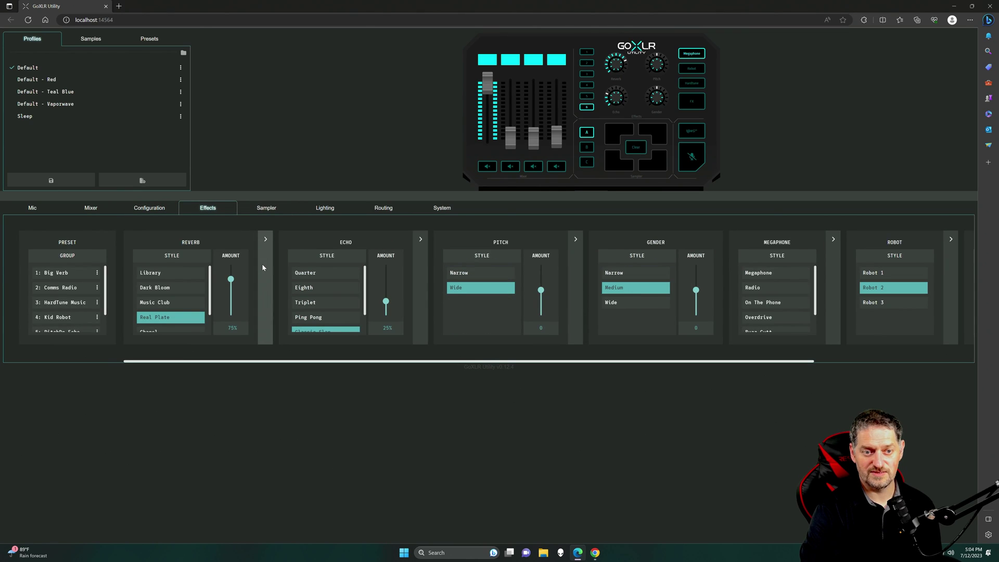
{"action": "left_click", "coordinate": [265, 239]}
{"action": "left_click", "coordinate": [260, 209]}
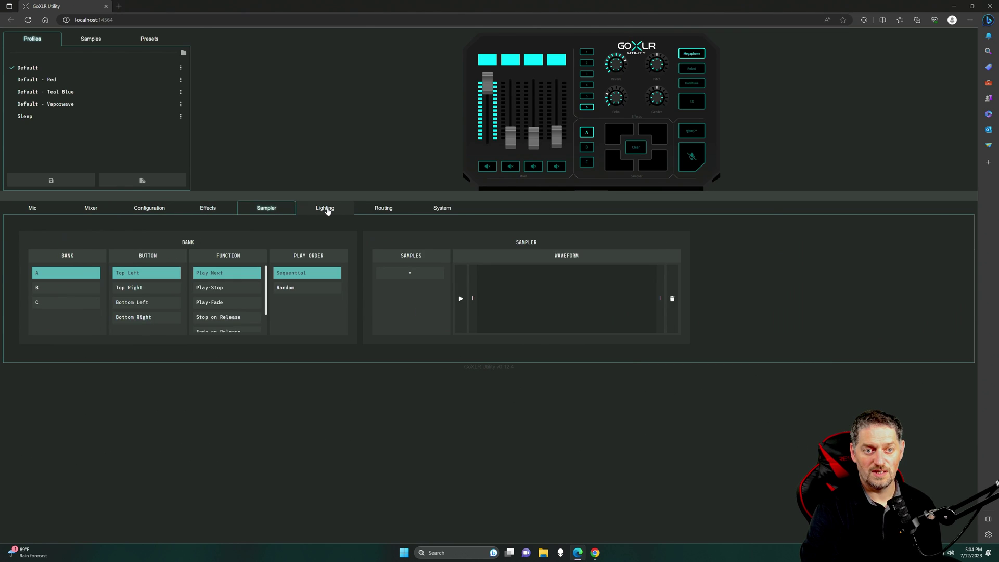
{"action": "left_click", "coordinate": [323, 209]}
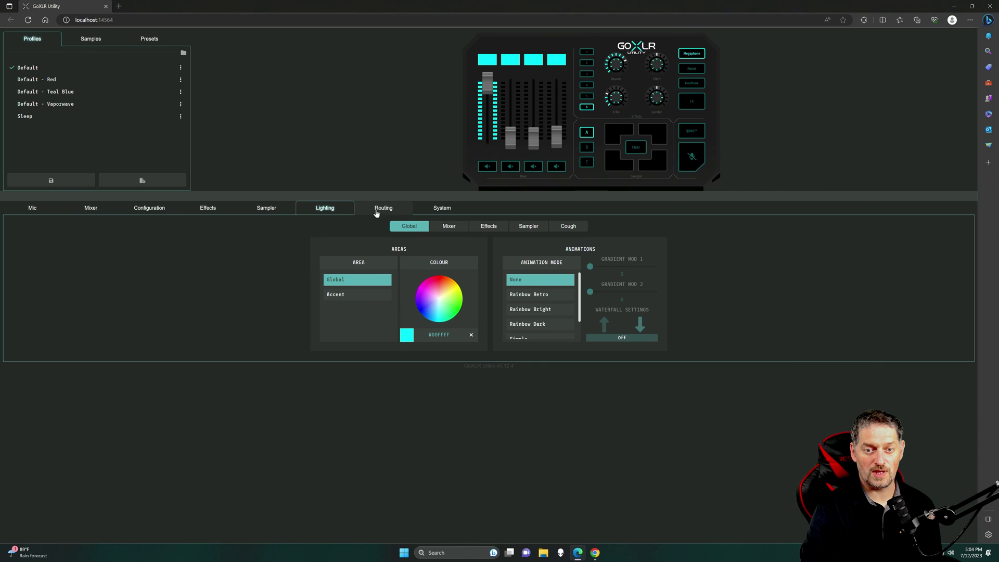
{"action": "left_click", "coordinate": [390, 212]}
{"action": "left_click", "coordinate": [442, 209]}
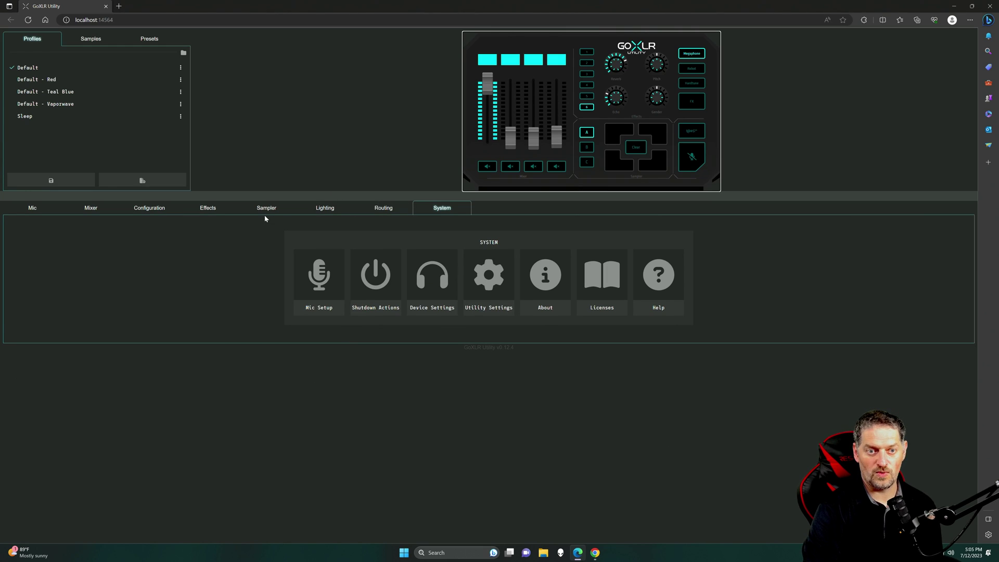
Activate effects preset 1 (Big Verb) on the Effects page and un-maximize the utility window.
{"action": "left_click", "coordinate": [207, 209]}
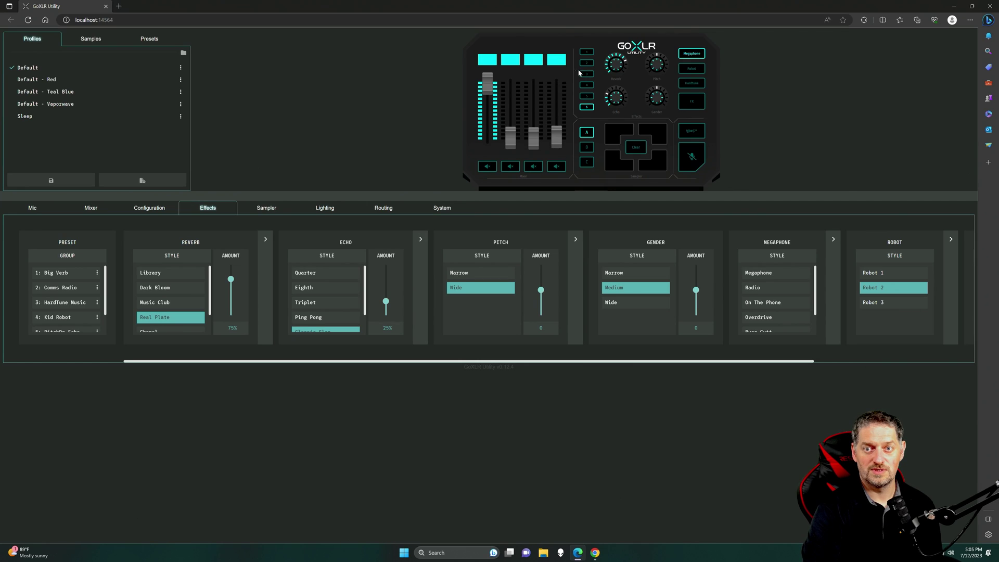
{"action": "left_click", "coordinate": [586, 52]}
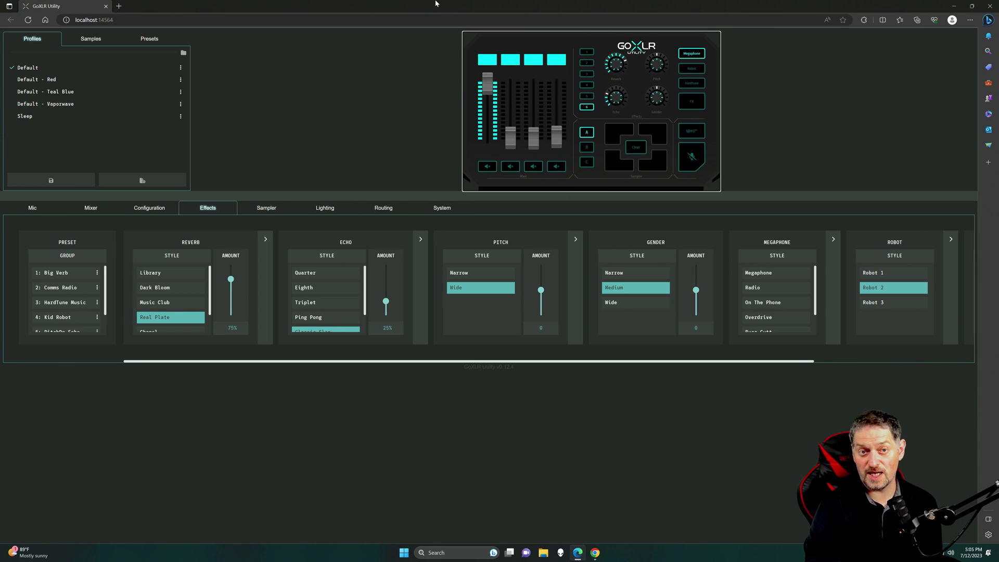
{"action": "left_click_drag", "start_coordinate": [440, 4], "coordinate": [438, 326]}
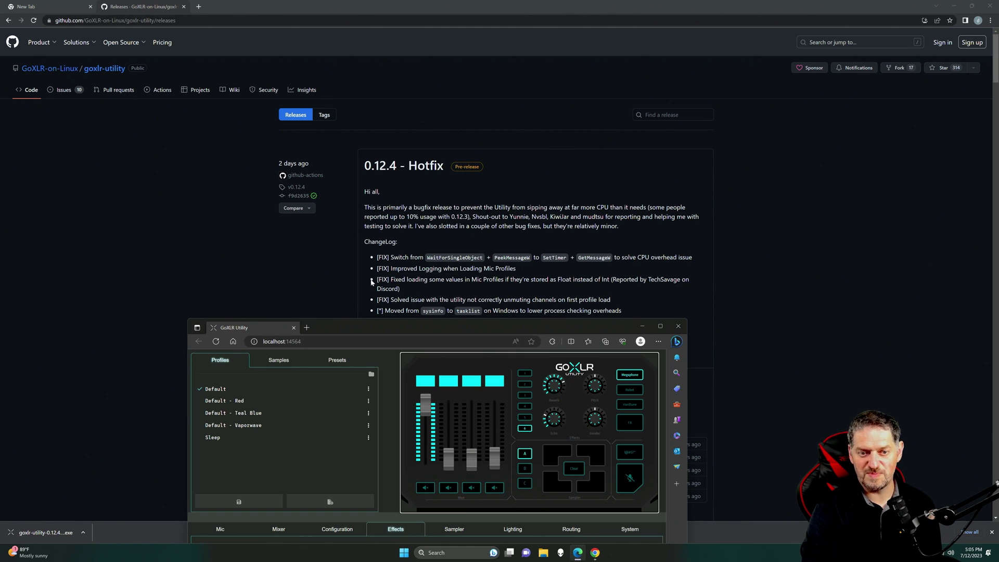
Minimize the GoXLR Utility window and scan the 0.12.4 - Hotfix release page.
{"action": "left_click", "coordinate": [642, 326]}
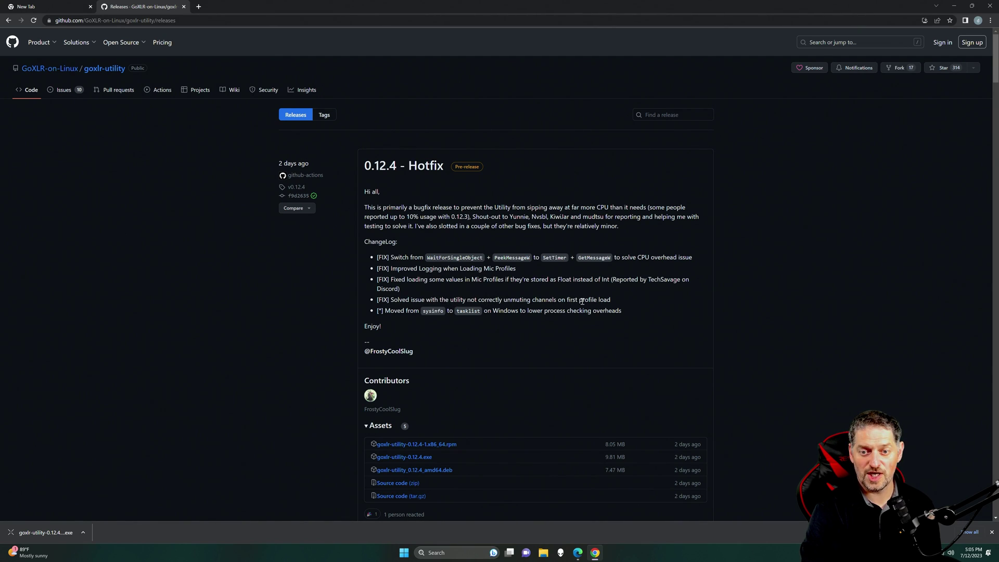
{"action": "scroll", "coordinate": [466, 295], "scroll_direction": "down", "scroll_amount": 3}
{"action": "scroll", "coordinate": [466, 295], "scroll_direction": "up", "scroll_amount": 3}
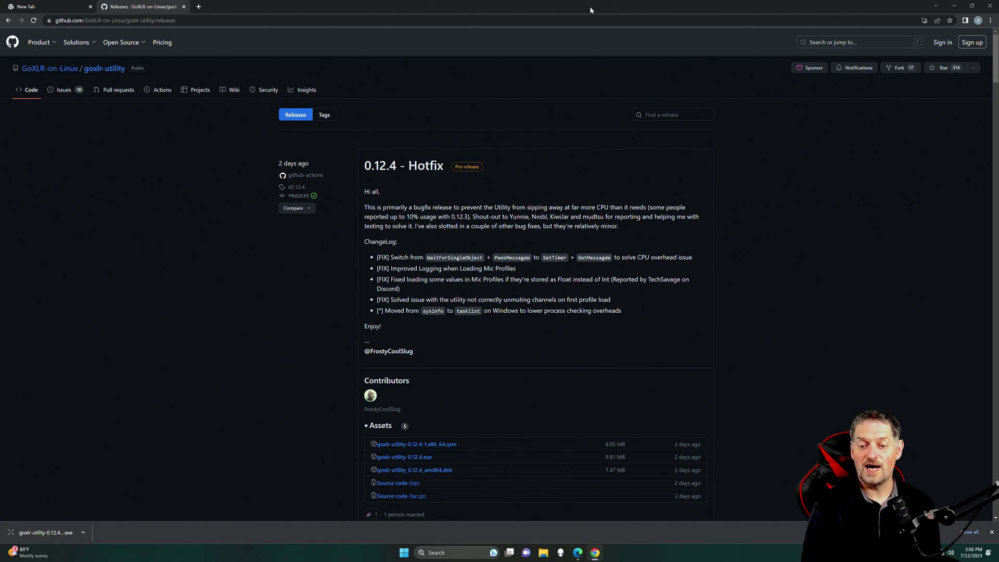
{"action": "left_click_drag", "start_coordinate": [589, 6], "coordinate": [455, 78]}
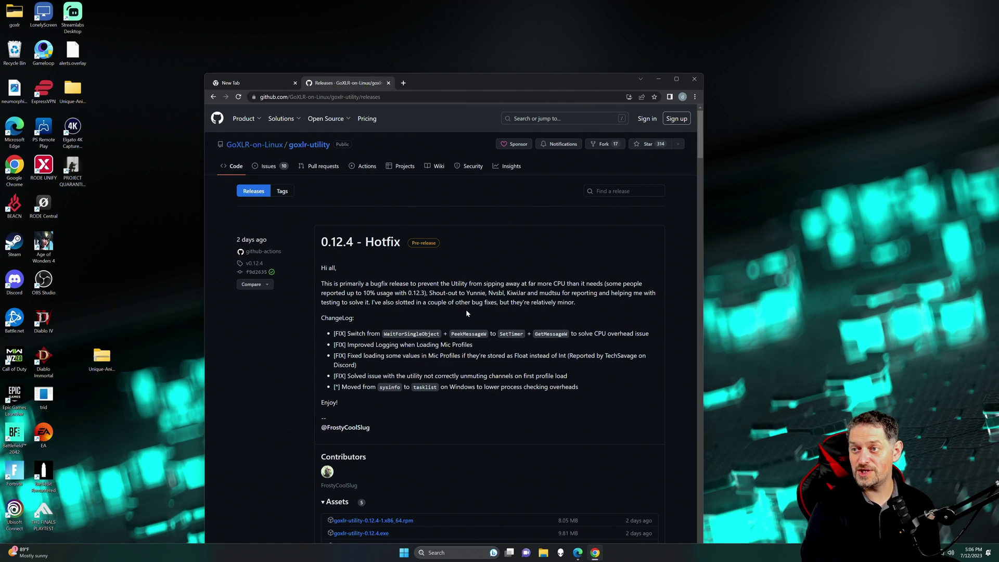
{"action": "left_click", "coordinate": [675, 79]}
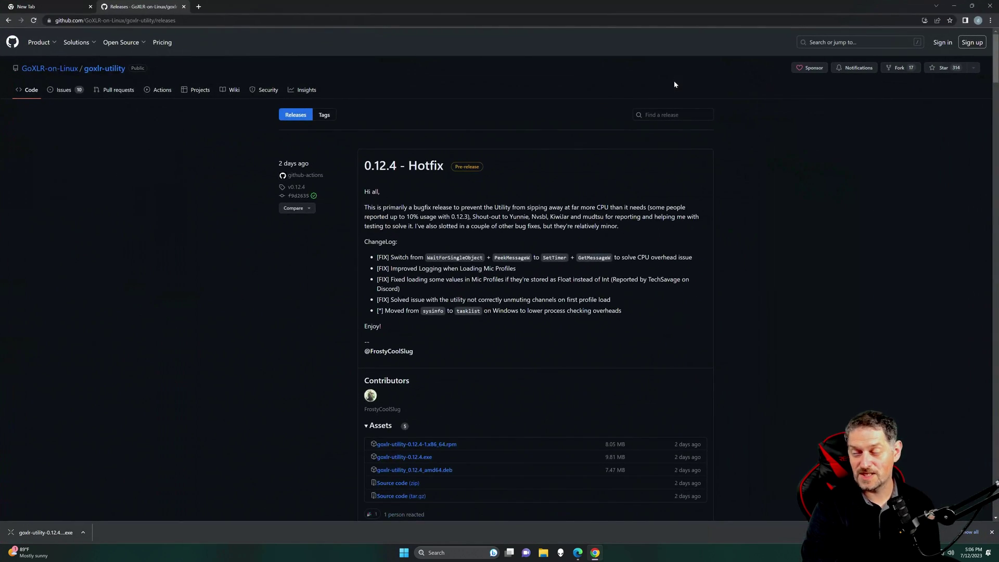